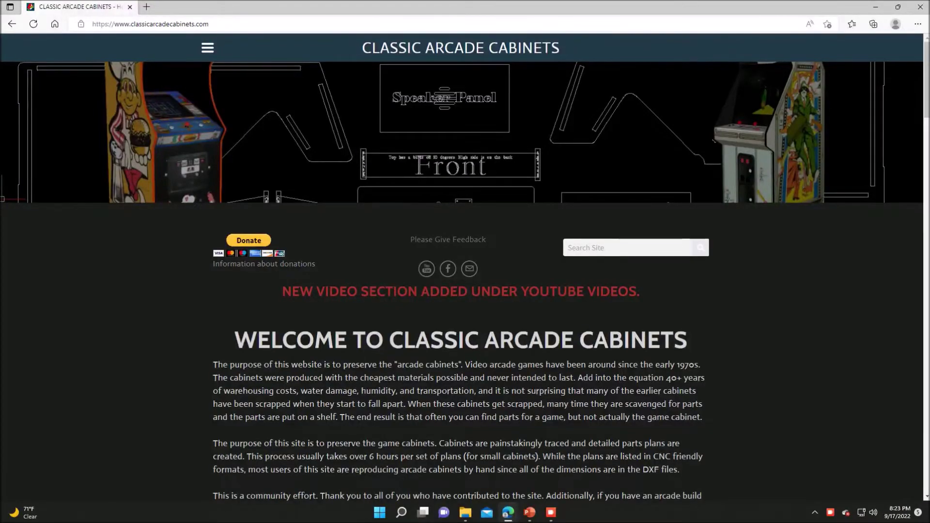
Step: Search the Classic Arcade Cabinets site for 'Quantum' and open the Quantum Build Plans result
click(569, 247)
text(Quantum)
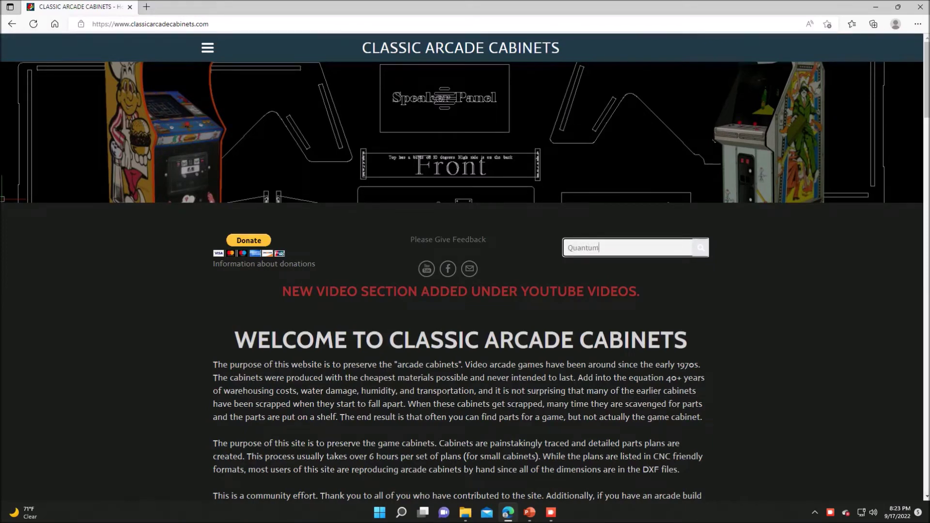
key(Return)
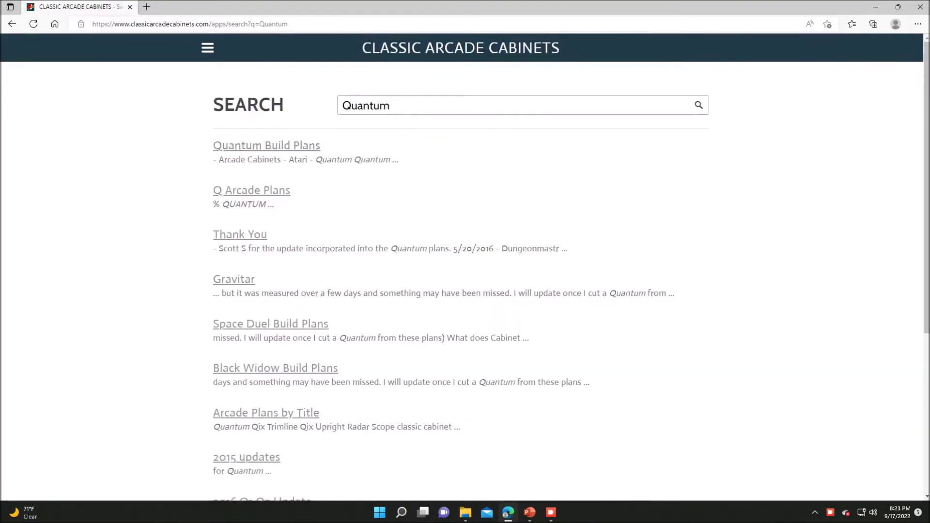
click(266, 145)
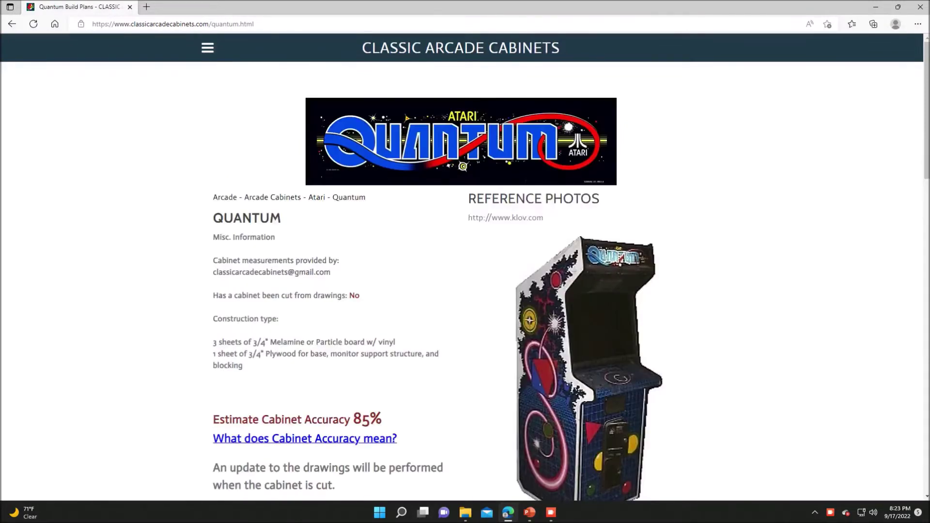
Step: Scroll down to Files for Print and open the quantum_v2.pdf print plans
scroll(464, 281, down, 10)
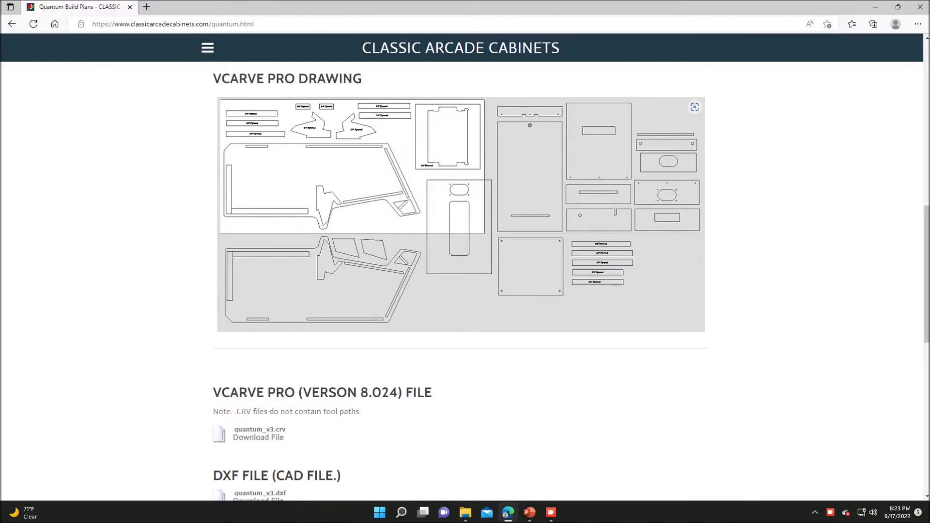
scroll(465, 281, down, 4)
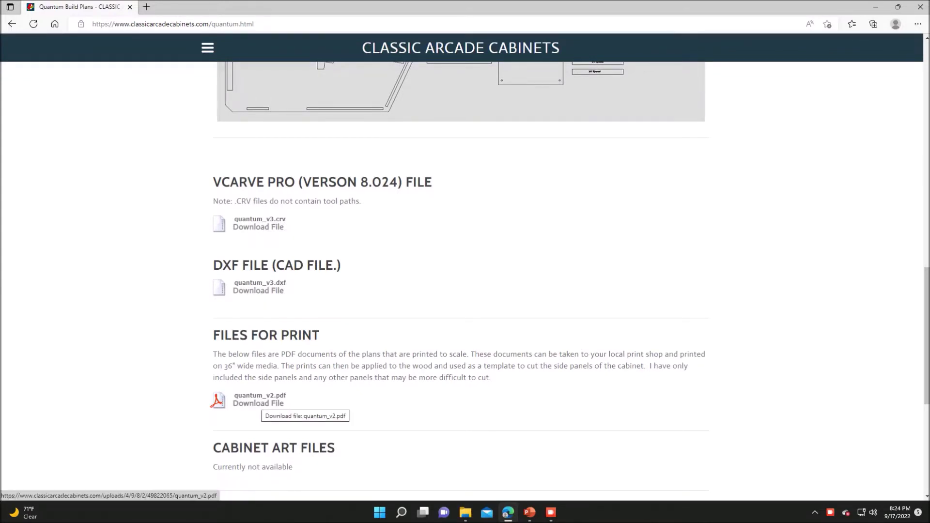
click(258, 402)
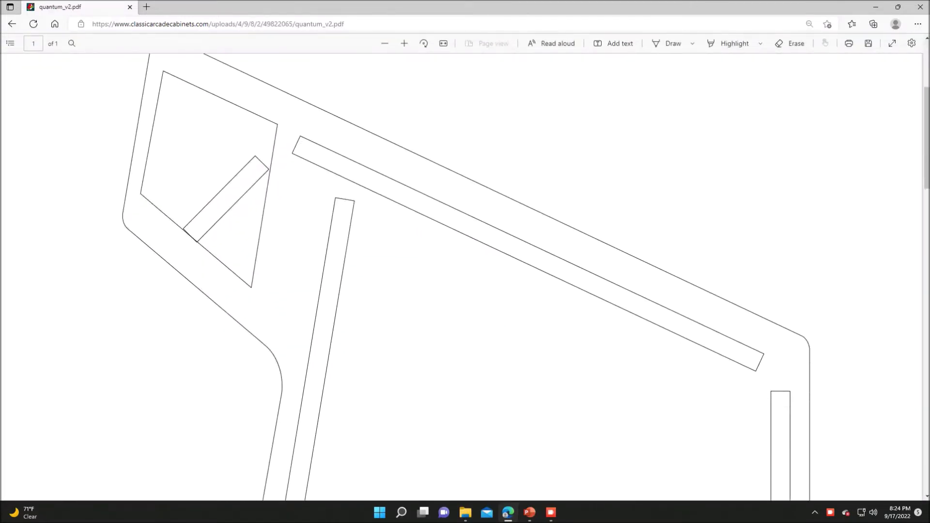
Step: Scroll through the quantum_v2.pdf side-panel drawing, then go back to the Quantum Build Plans page
scroll(460, 276, down, 13)
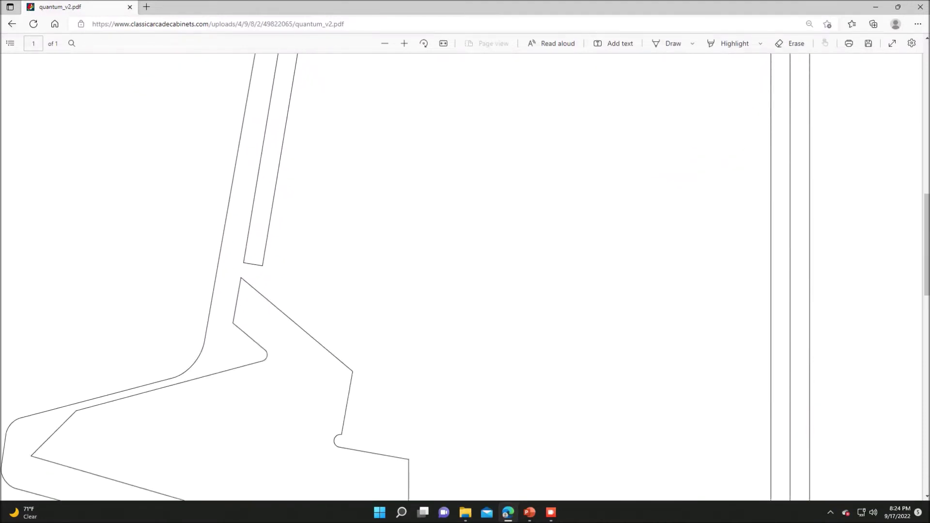
scroll(460, 276, down, 2)
scroll(460, 276, down, 15)
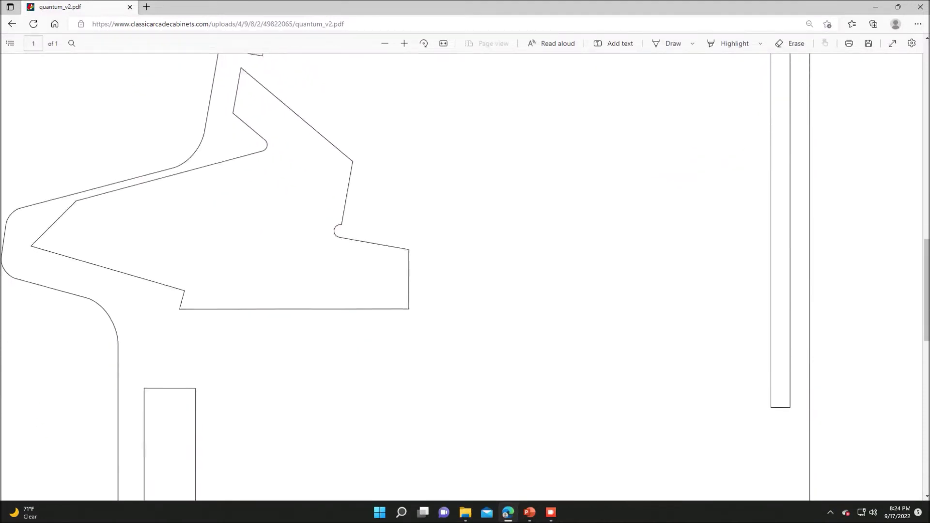
scroll(460, 276, down, 2)
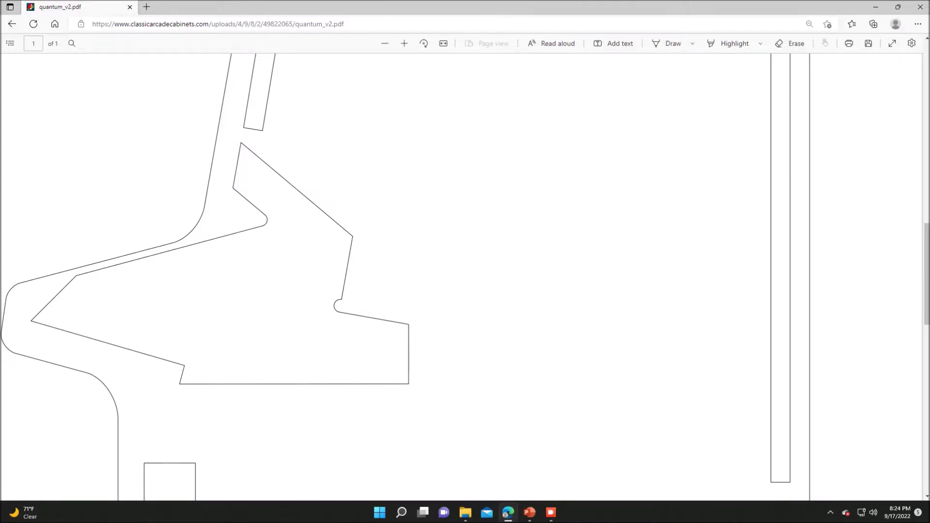
scroll(460, 276, up, 10)
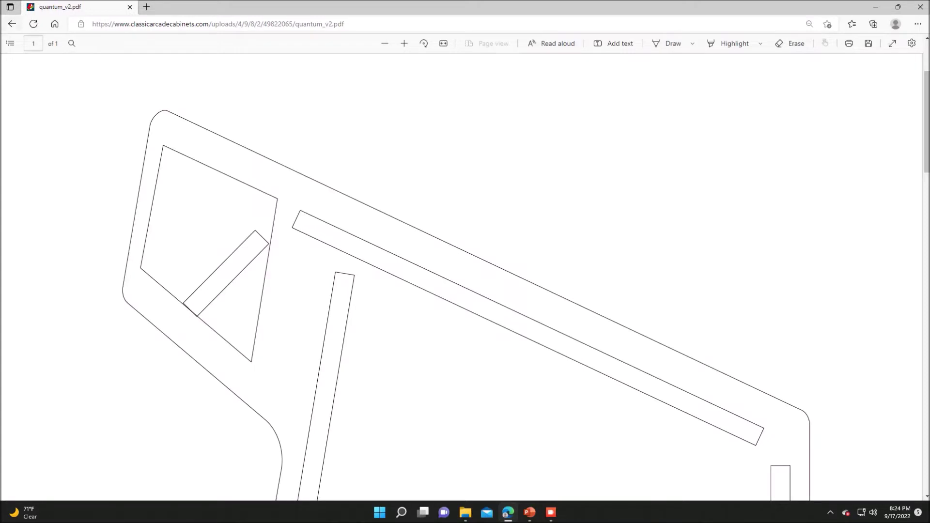
click(11, 24)
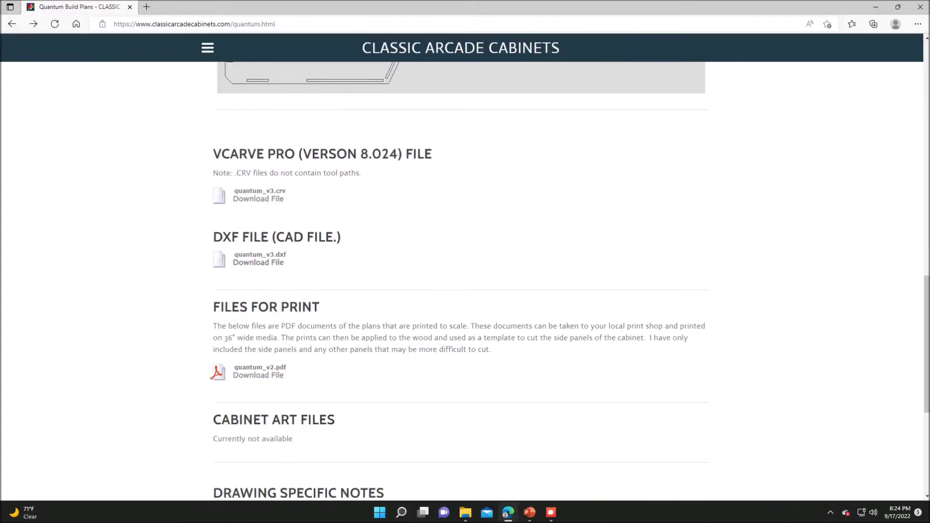
Step: Save quantum_v3.dxf to the Desktop and open it in DWG TrueView
click(258, 262)
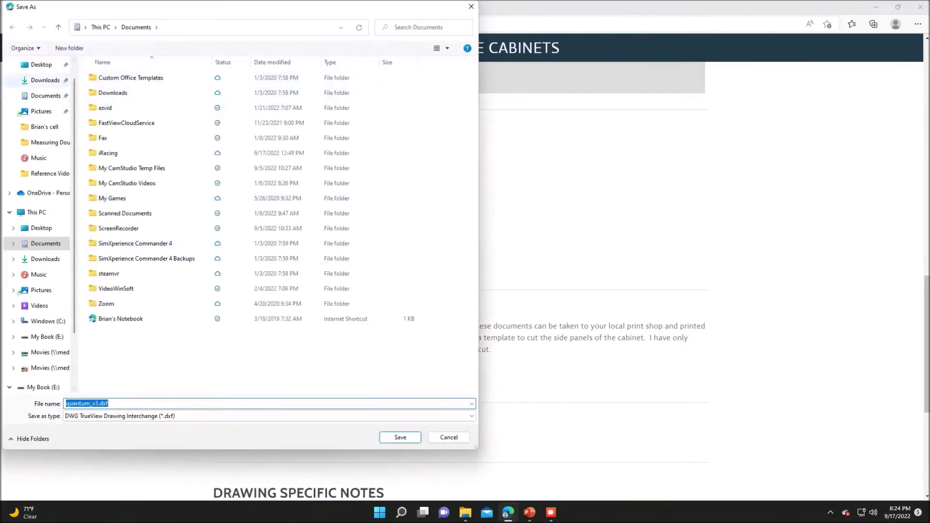
click(41, 64)
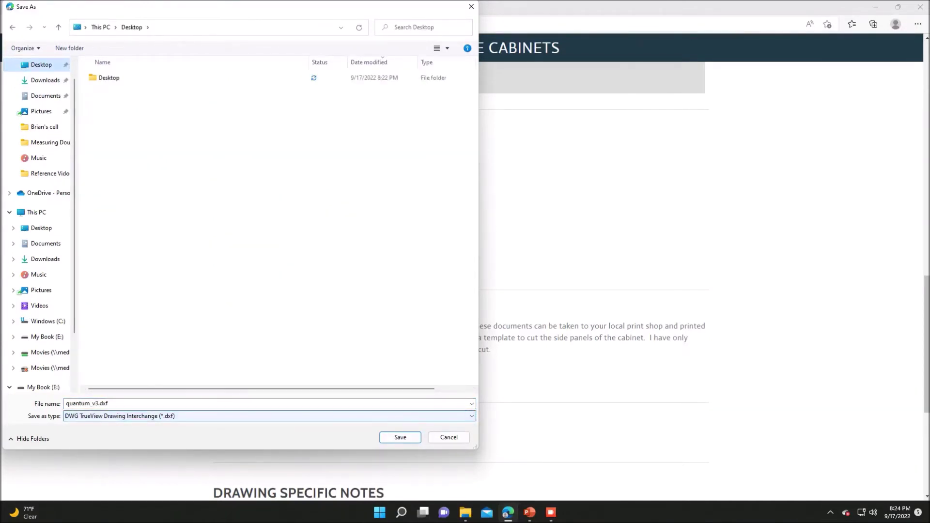
click(400, 436)
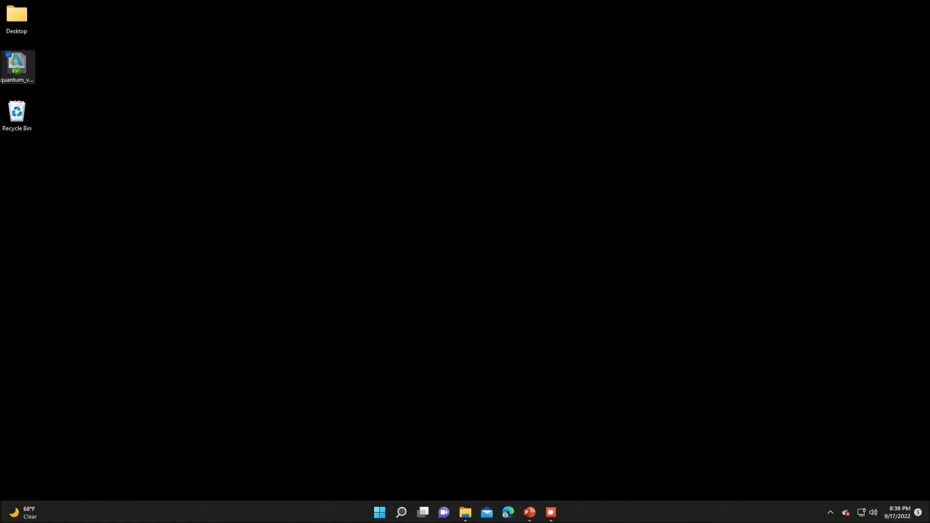
double_click(17, 65)
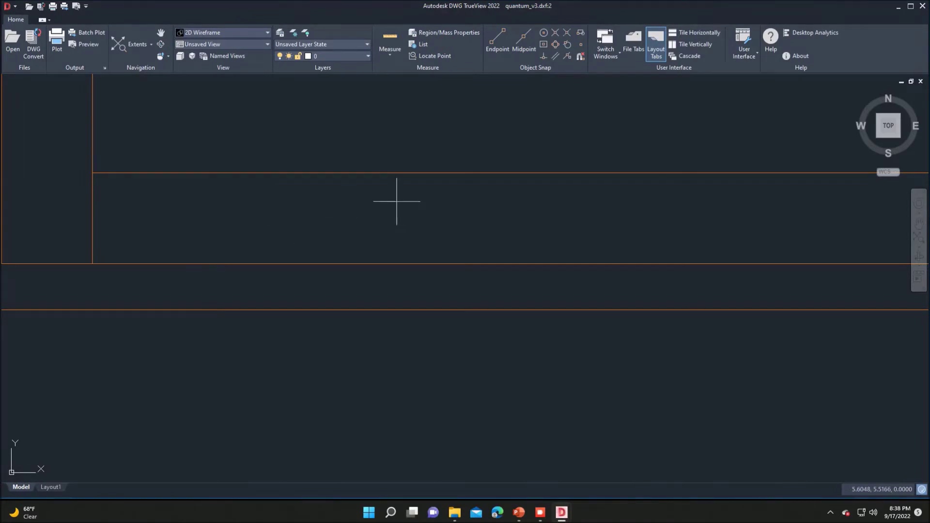
Step: Zoom around the quantum_v3.dxf drawing to view the orange side panels and labelled plywood parts
scroll(393, 196, down, 4)
scroll(393, 196, down, 4)
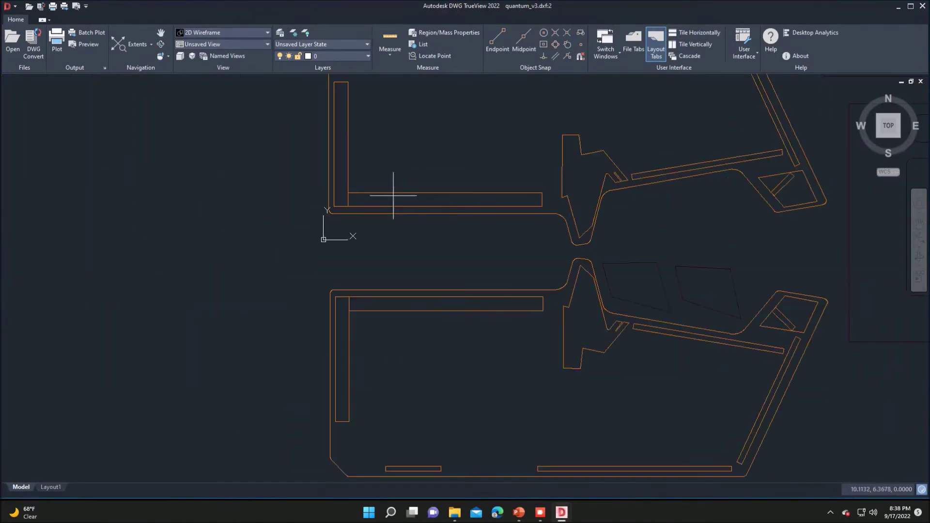
scroll(393, 196, down, 2)
scroll(536, 155, down, 4)
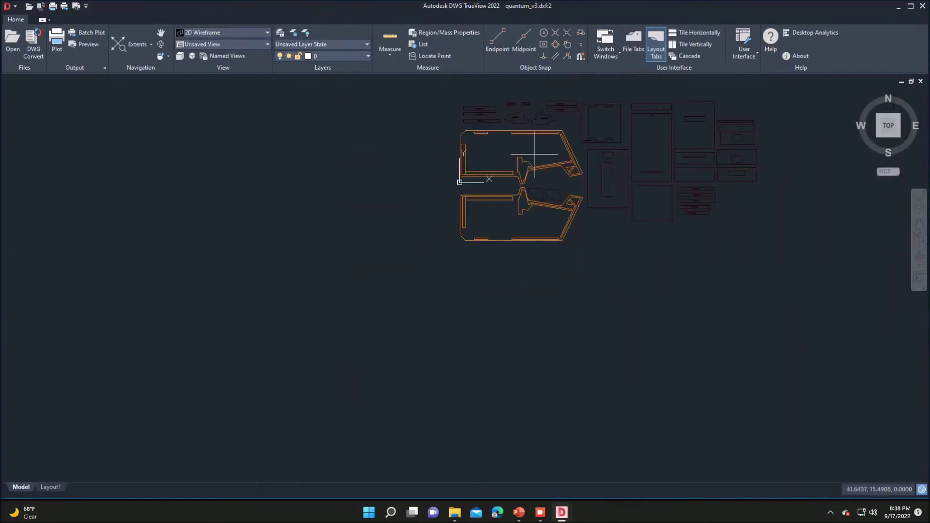
scroll(612, 99, down, 3)
scroll(616, 90, up, 6)
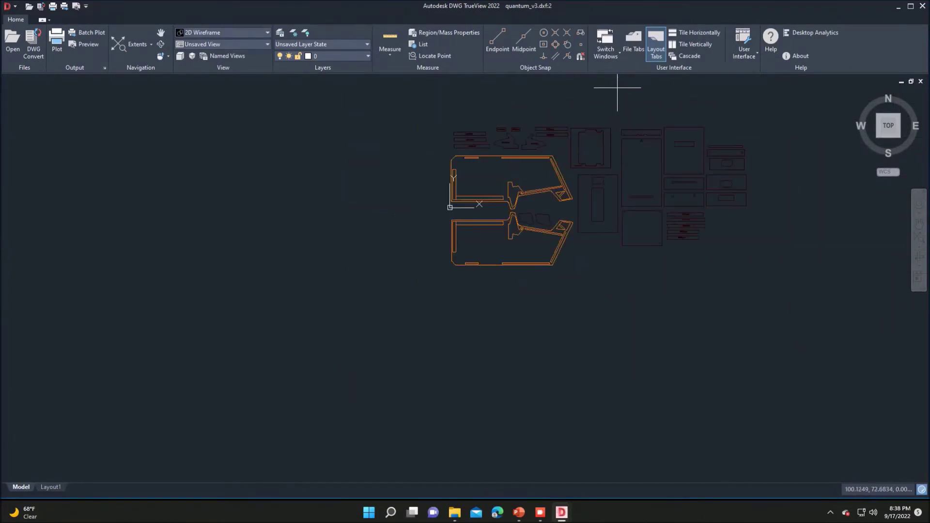
scroll(615, 90, up, 2)
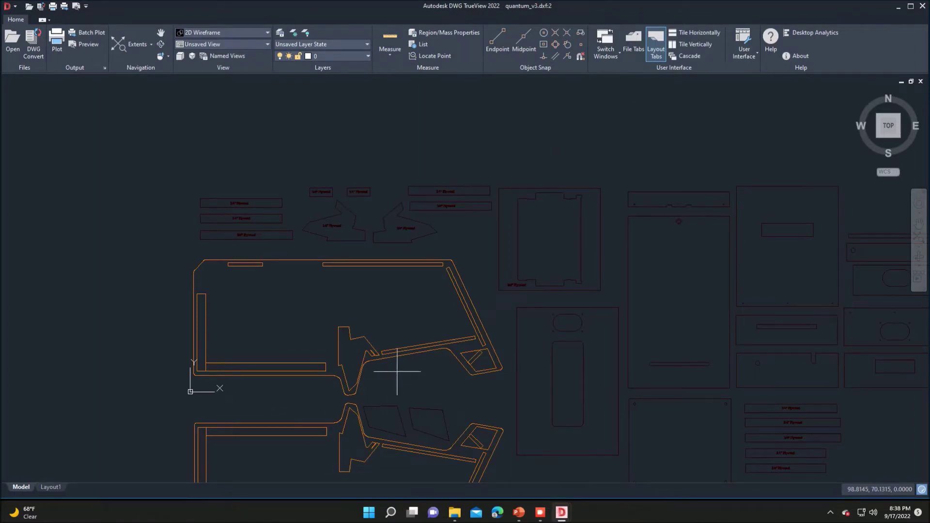
Step: Start Quick Measure and zoom in on a small hole to read its 0.3750 distances
click(390, 51)
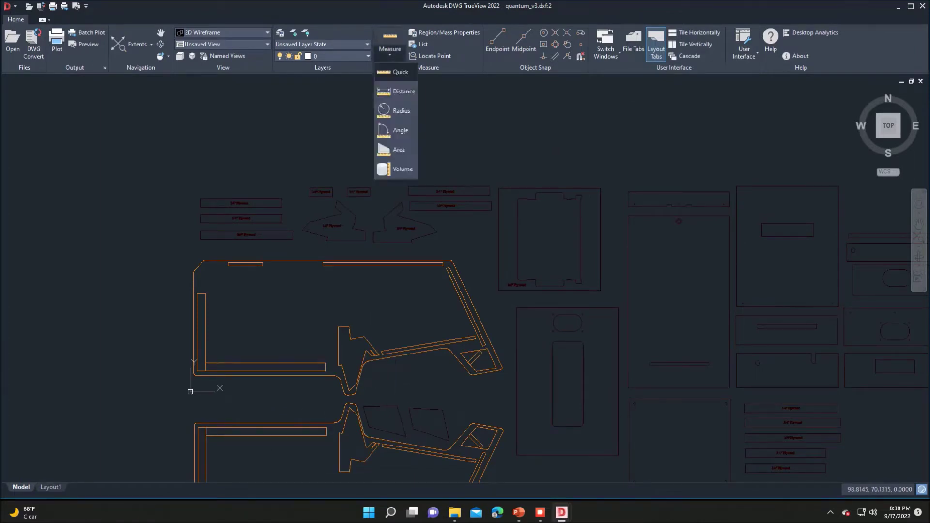
click(398, 71)
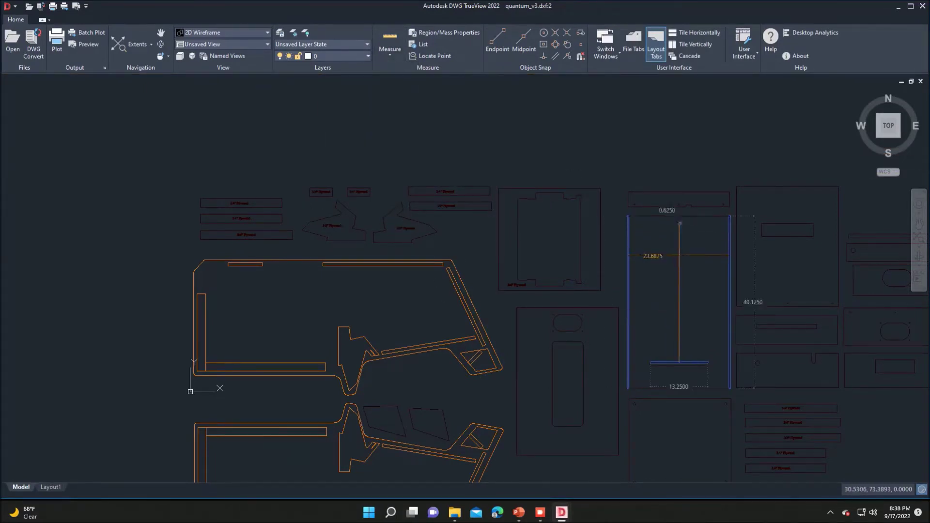
scroll(686, 259, up, 4)
scroll(684, 261, down, 2)
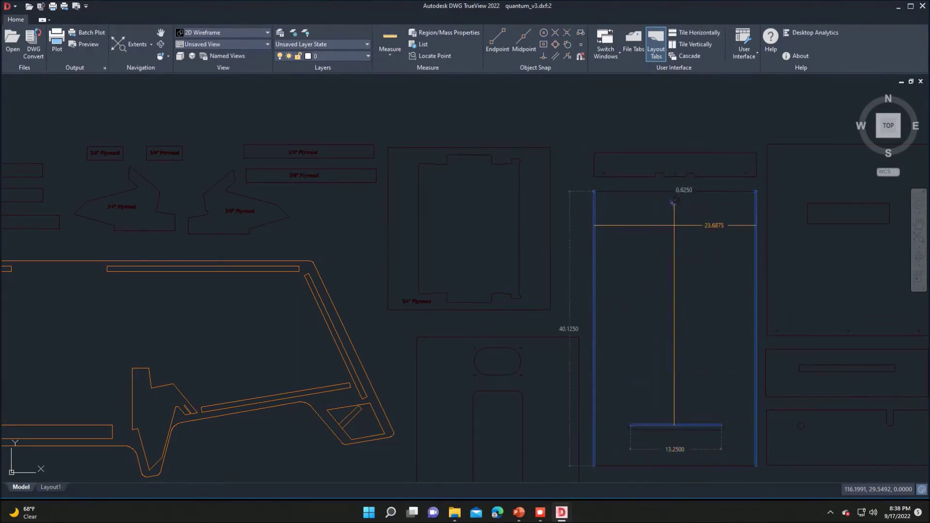
scroll(675, 200, up, 10)
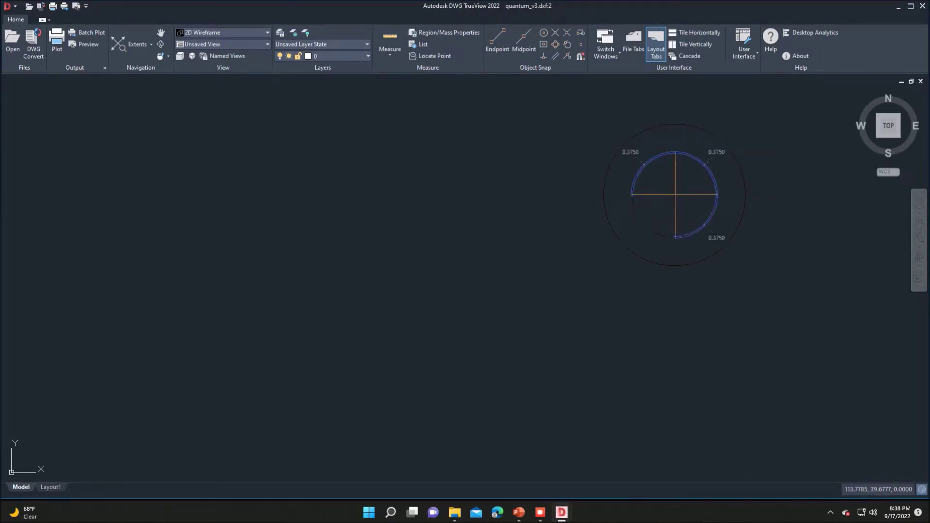
Step: Measure the 23.7500 top board, its 1.2500 notch, the 12.0000 cutout and a 28.0000 by 20.5000 panel
scroll(671, 210, down, 10)
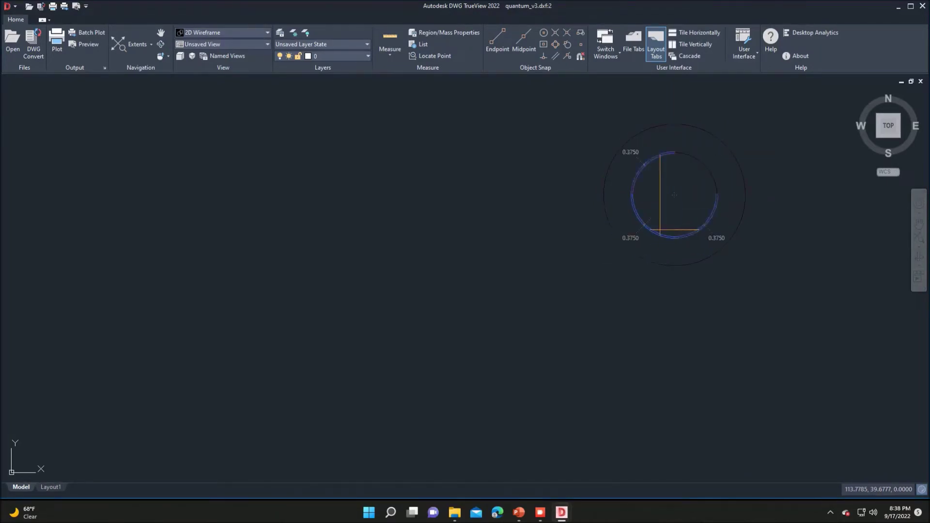
scroll(661, 226, down, 3)
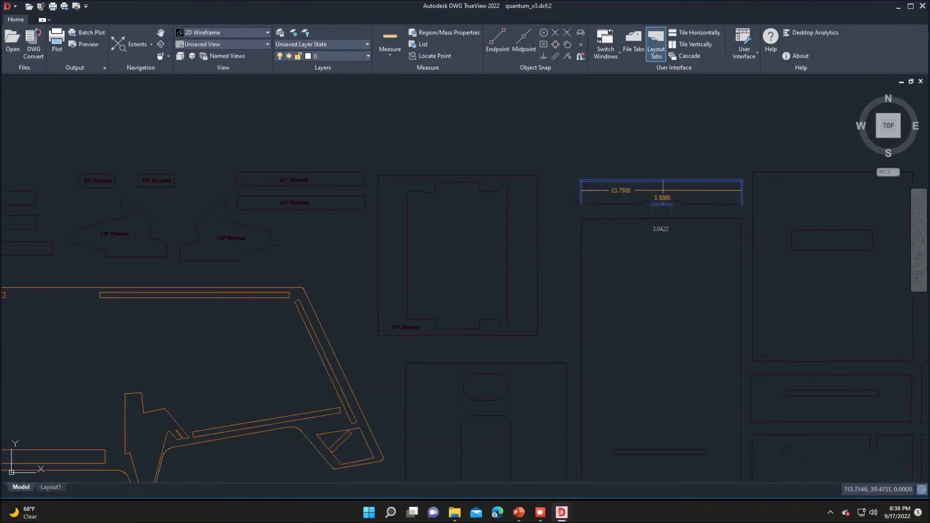
scroll(659, 186, up, 5)
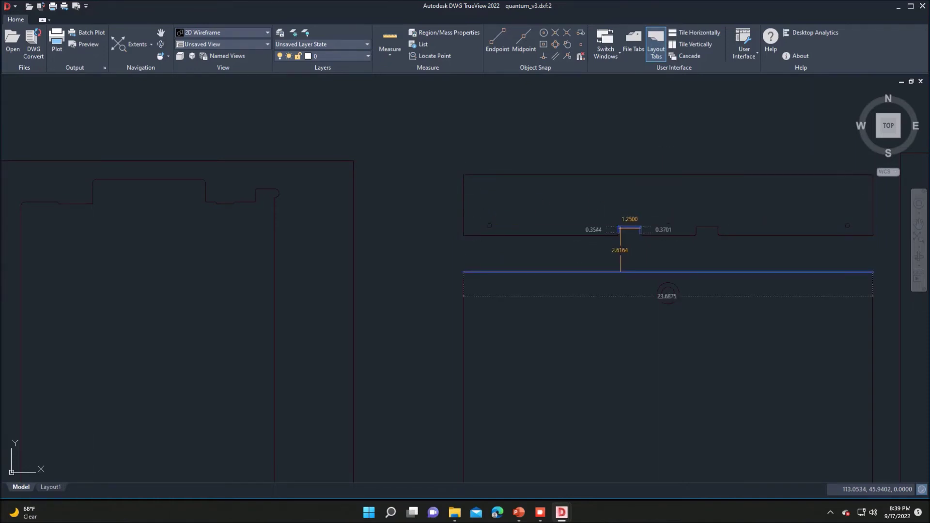
scroll(621, 229, up, 8)
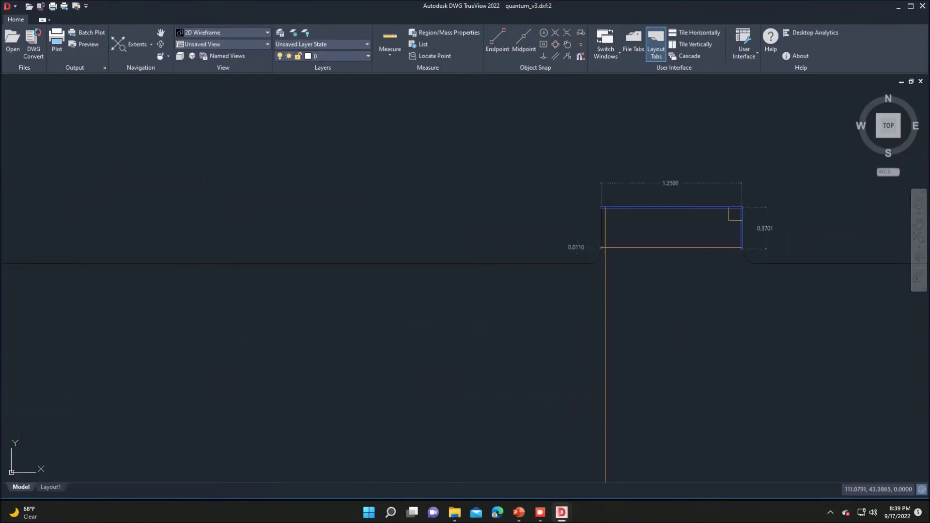
scroll(603, 247, down, 4)
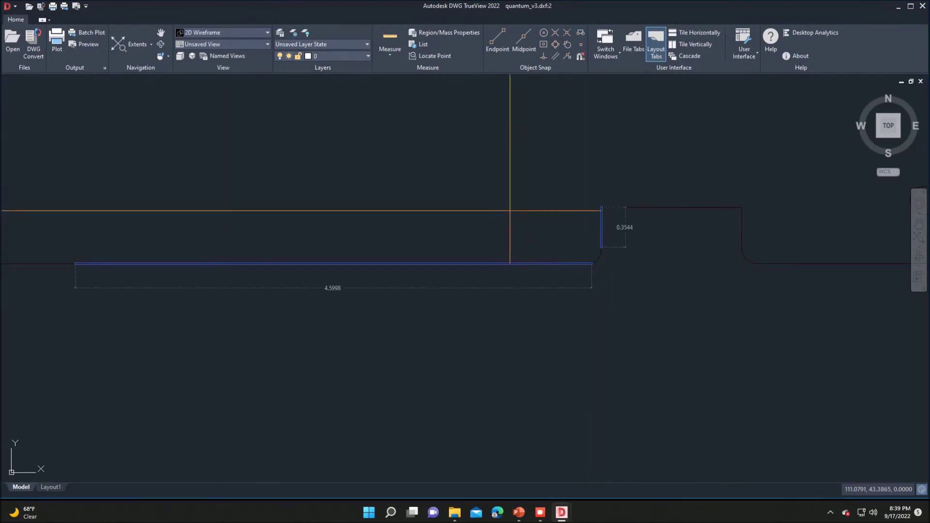
scroll(507, 211, down, 8)
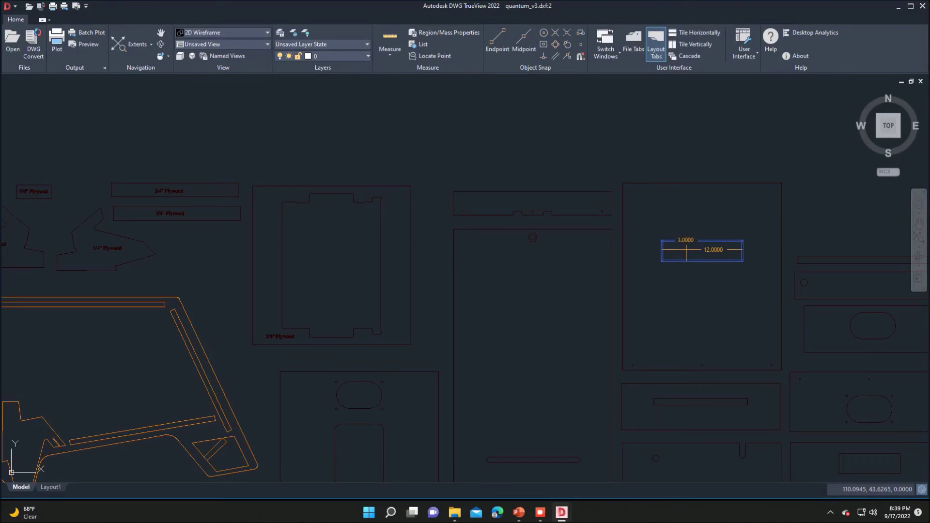
scroll(686, 252, down, 4)
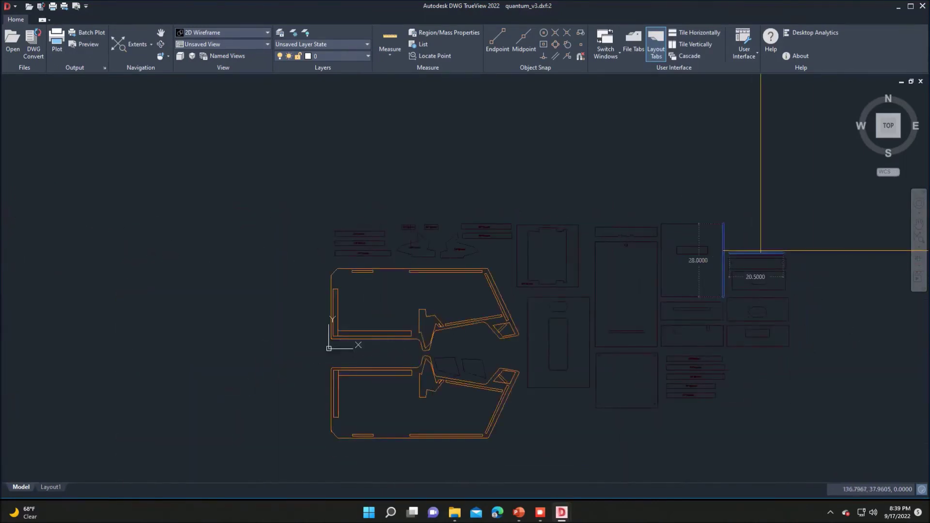
Step: Zoom in on the rounded slot to read its 2.0000 end radii, then check the 23.7500 top panel
scroll(765, 266, up, 8)
scroll(668, 349, down, 2)
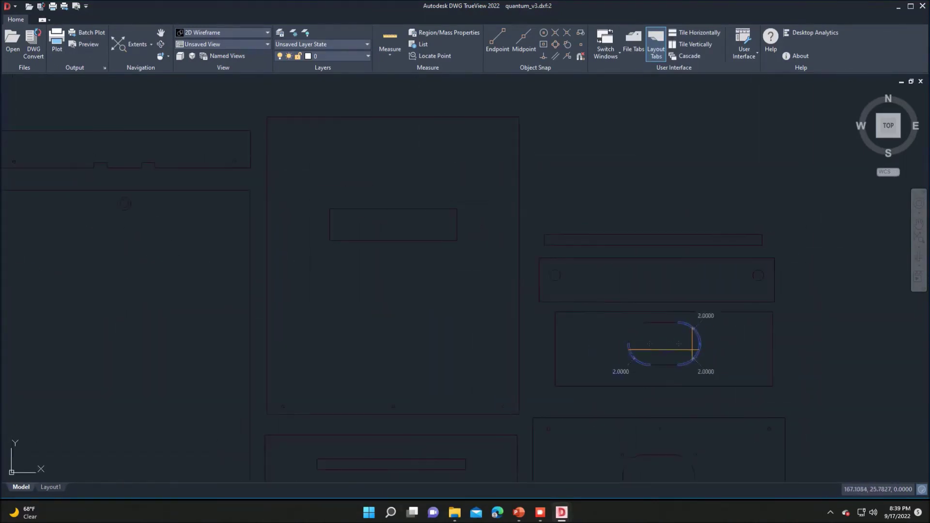
scroll(678, 344, up, 4)
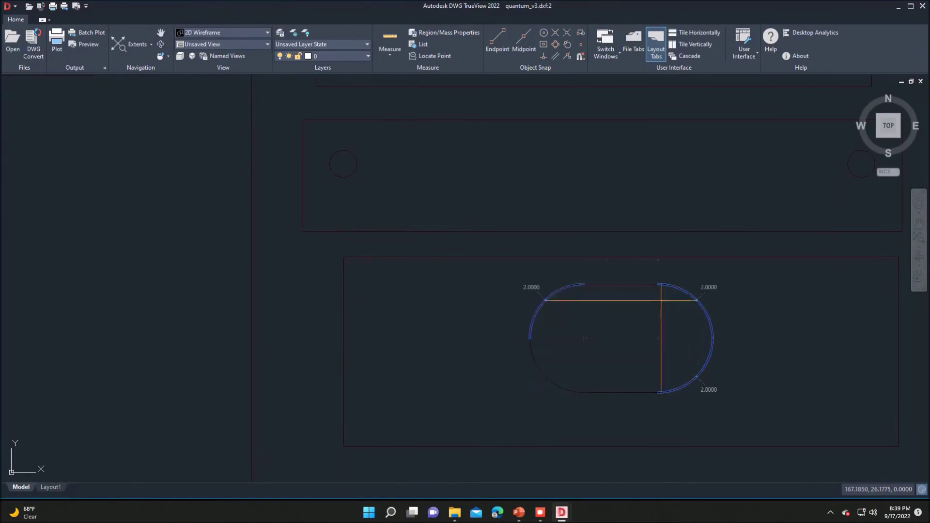